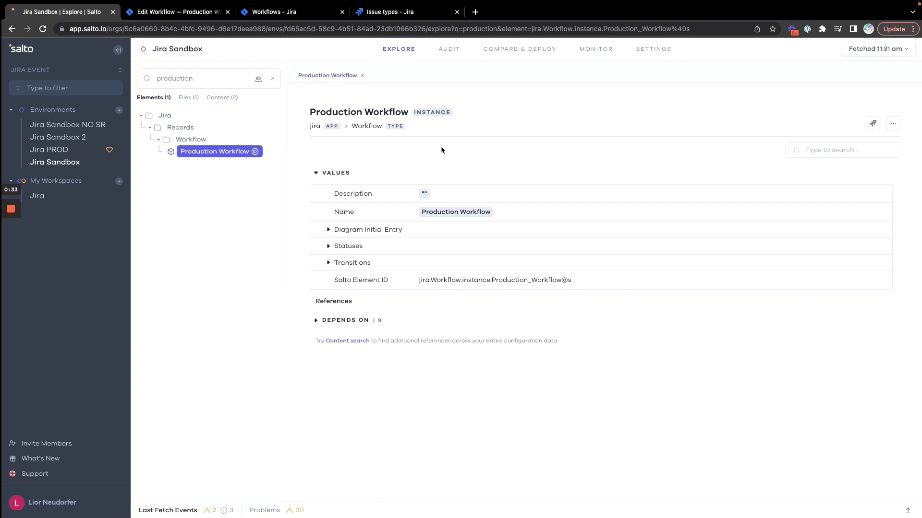
# Switch to Jira to view the Production Workflow's steps and examine the ScriptRunner Send Notification post-function's condition, recipients and message script.
pyautogui.click(201, 15)
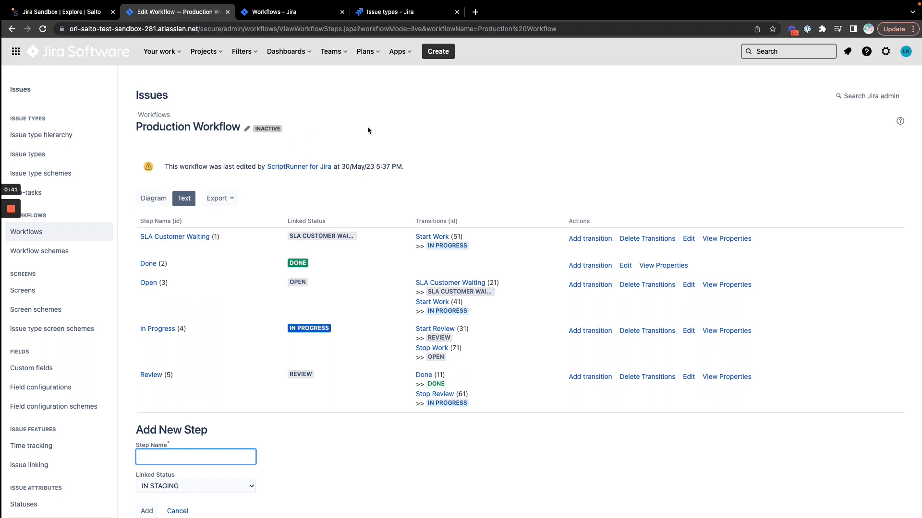
pyautogui.click(319, 127)
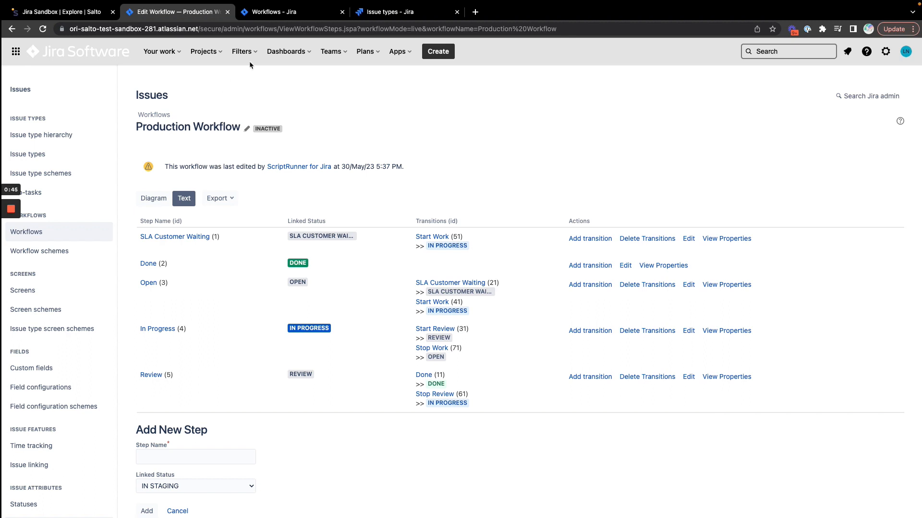
pyautogui.click(280, 15)
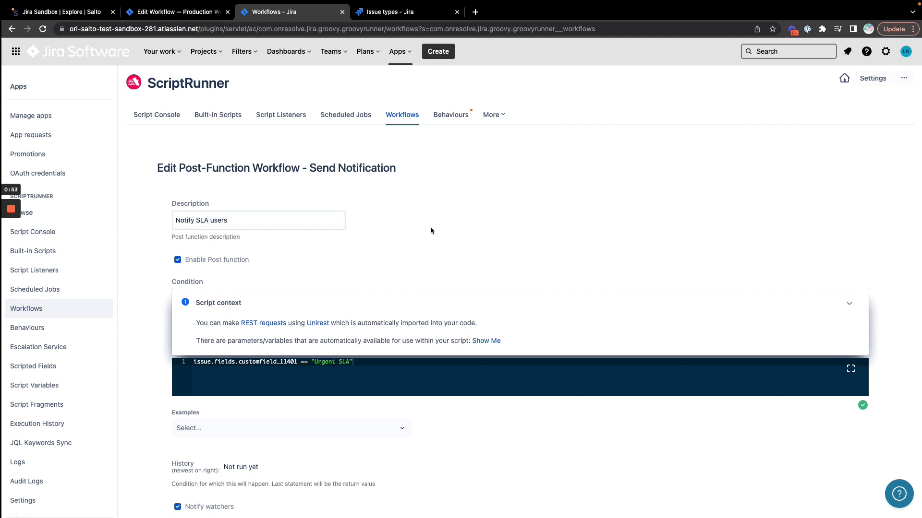
pyautogui.scroll(-1, 430, 227)
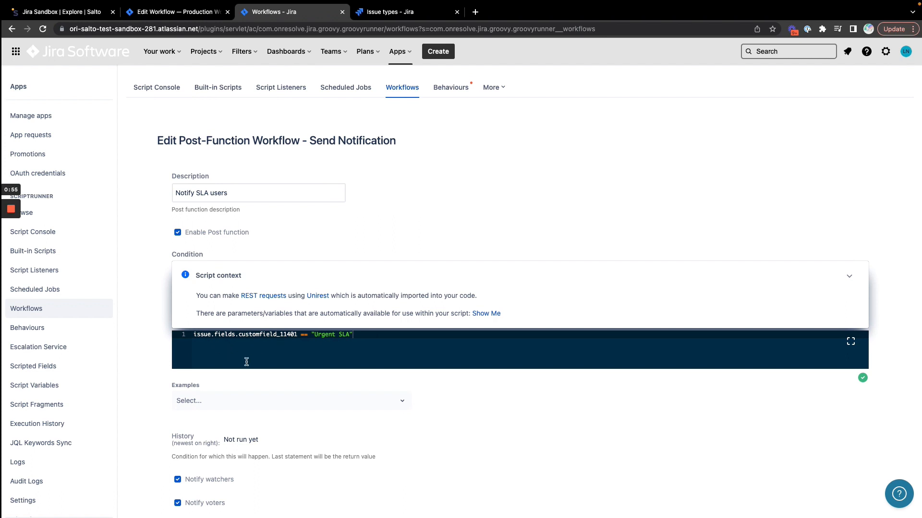
pyautogui.scroll(-9, 241, 348)
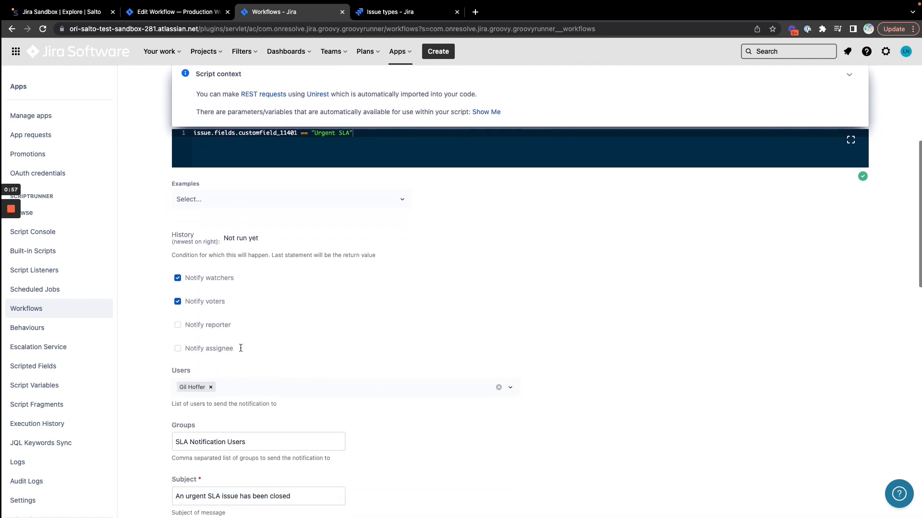
pyautogui.scroll(-4, 241, 348)
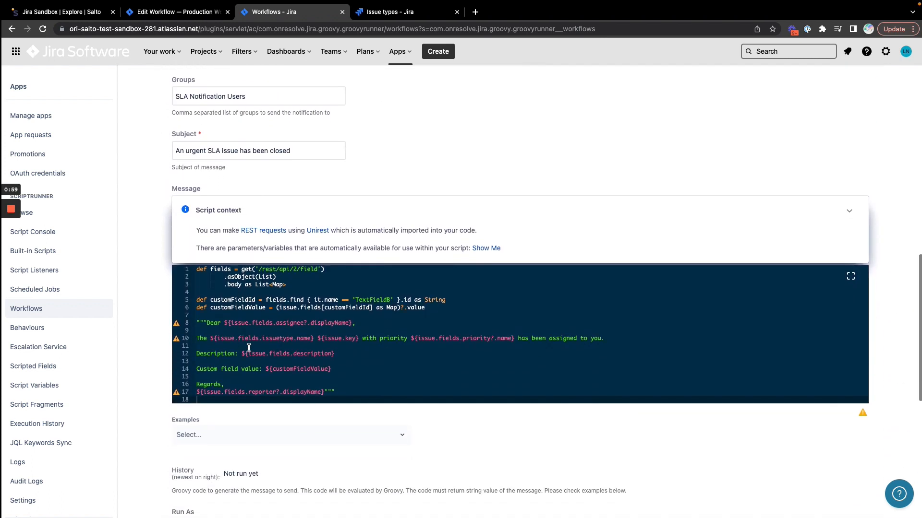
pyautogui.scroll(10, 230, 346)
pyautogui.scroll(3, 226, 345)
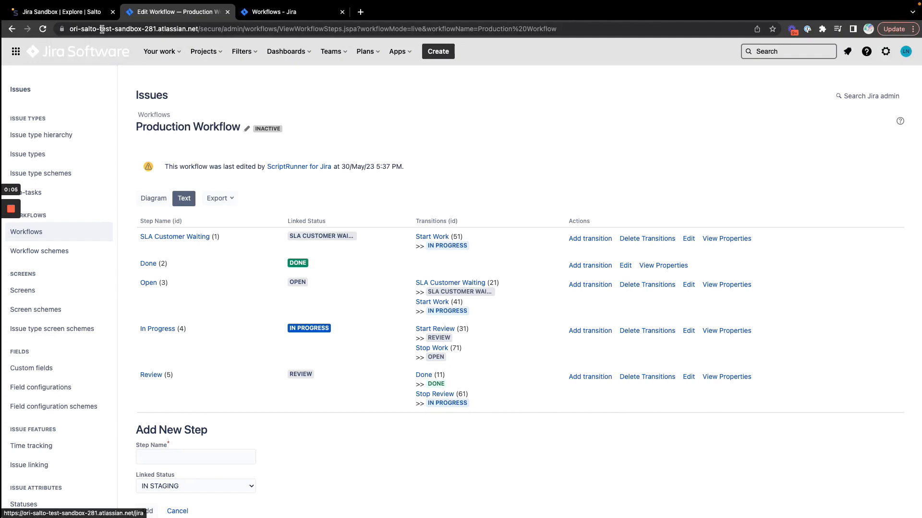
# Return to Salto, collapse the environments sidebar, search the Jira Sandbox elements for "production" and open Production Workflow.
pyautogui.click(85, 15)
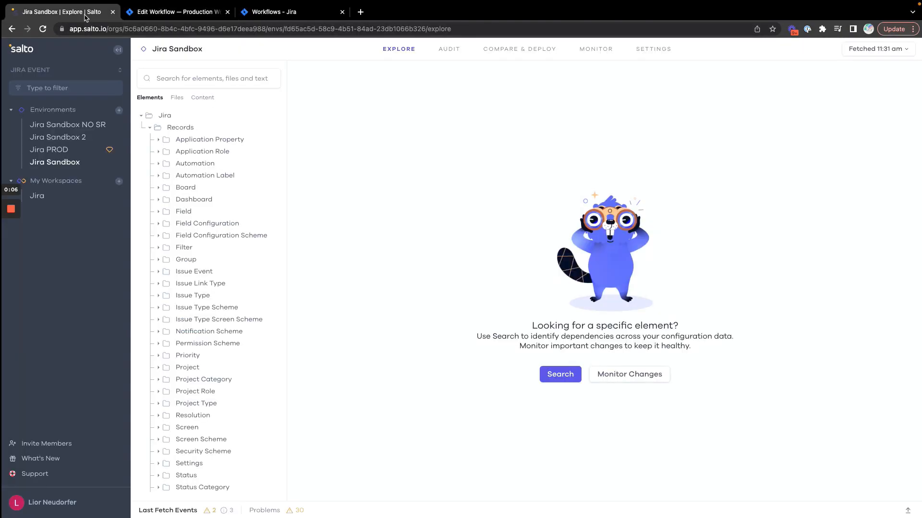
pyautogui.click(118, 50)
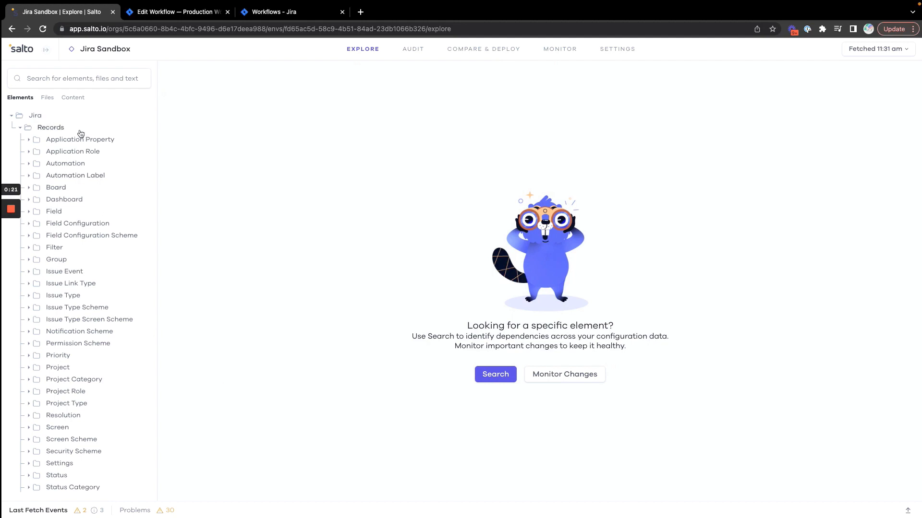
pyautogui.click(84, 78)
pyautogui.write('production')
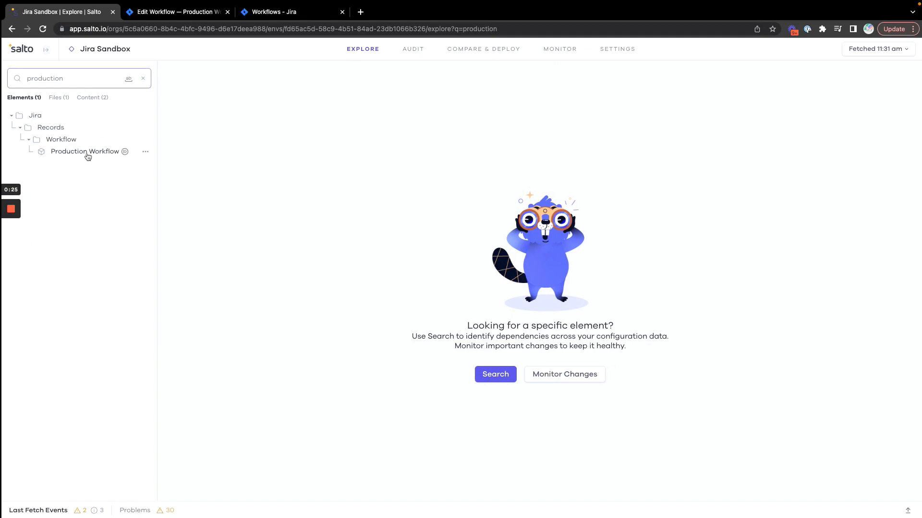
pyautogui.click(88, 154)
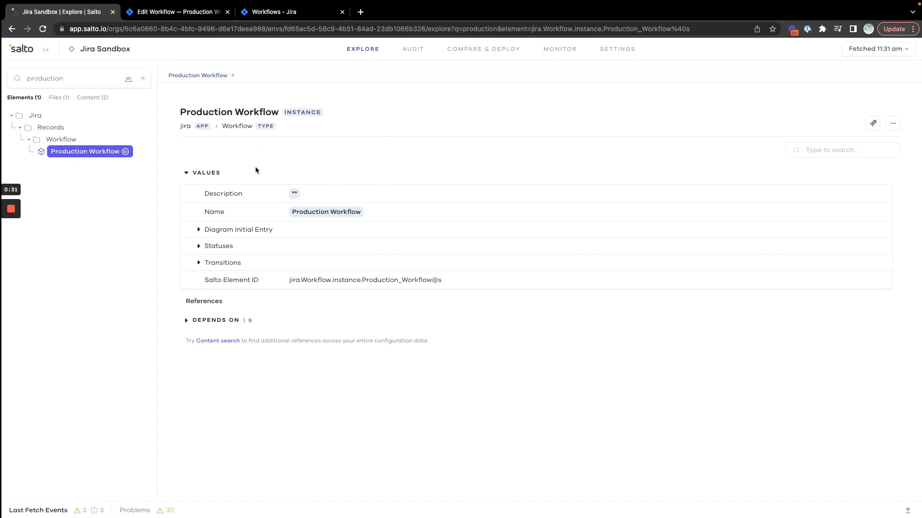
# Expand the workflow's transitions and examine the Script Runner post-function of the Done transition, including its condition and email code.
pyautogui.click(224, 263)
pyautogui.scroll(-1, 249, 309)
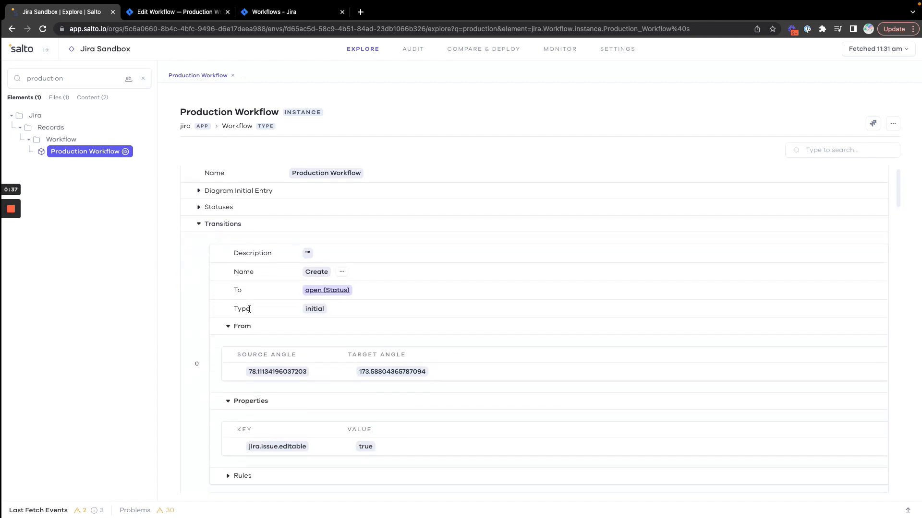
pyautogui.scroll(-6, 249, 309)
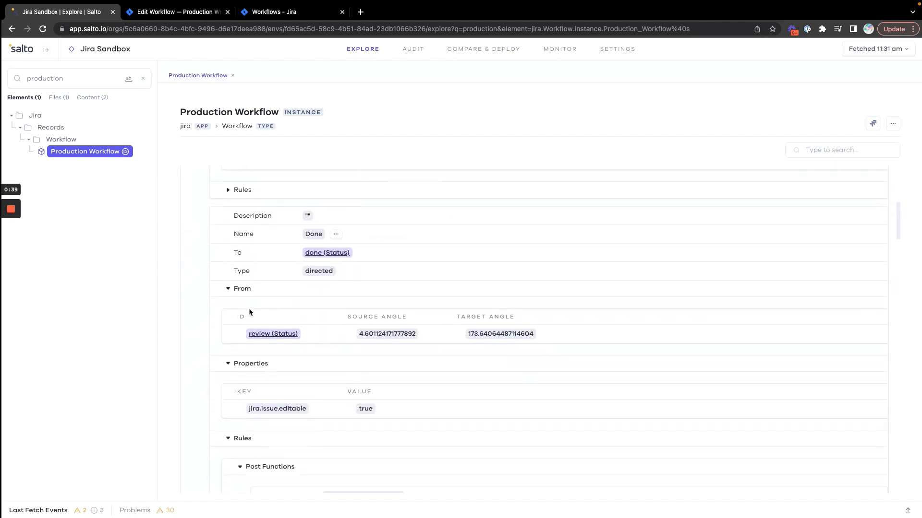
pyautogui.scroll(-1, 249, 312)
pyautogui.scroll(1, 249, 312)
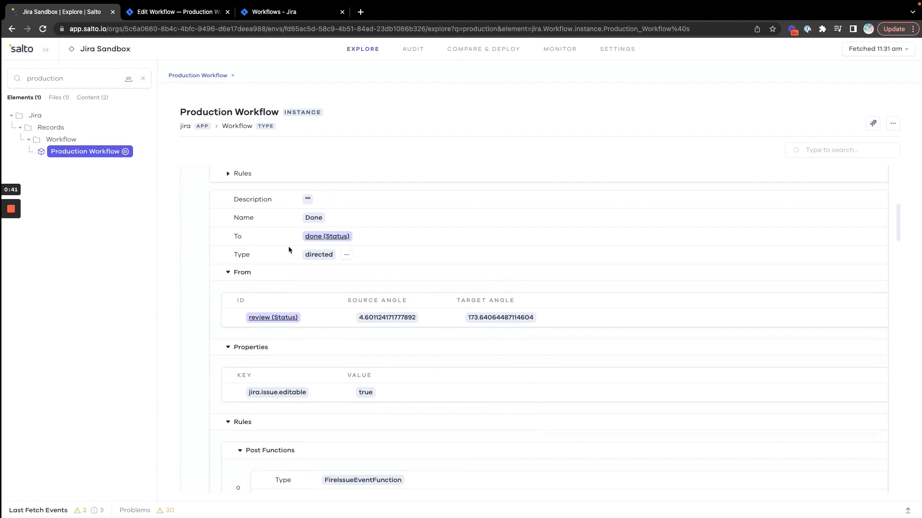
pyautogui.scroll(-3, 288, 250)
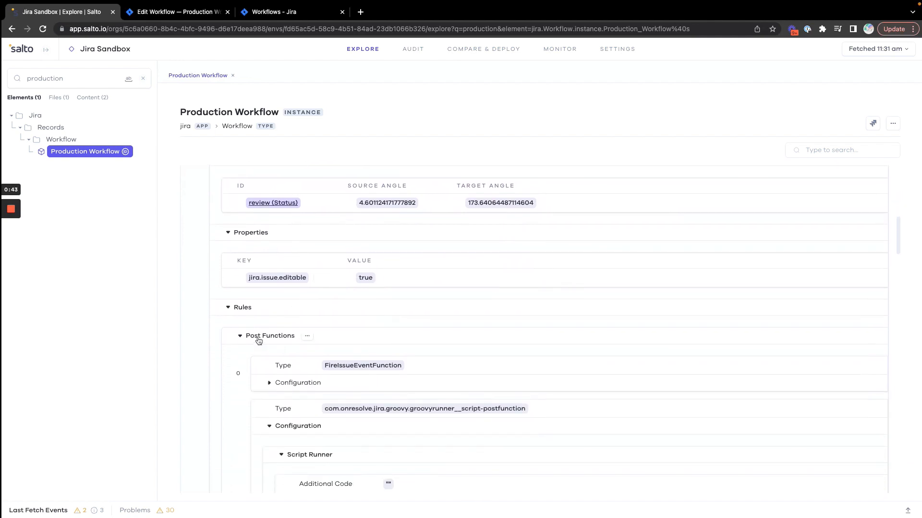
pyautogui.scroll(-4, 269, 341)
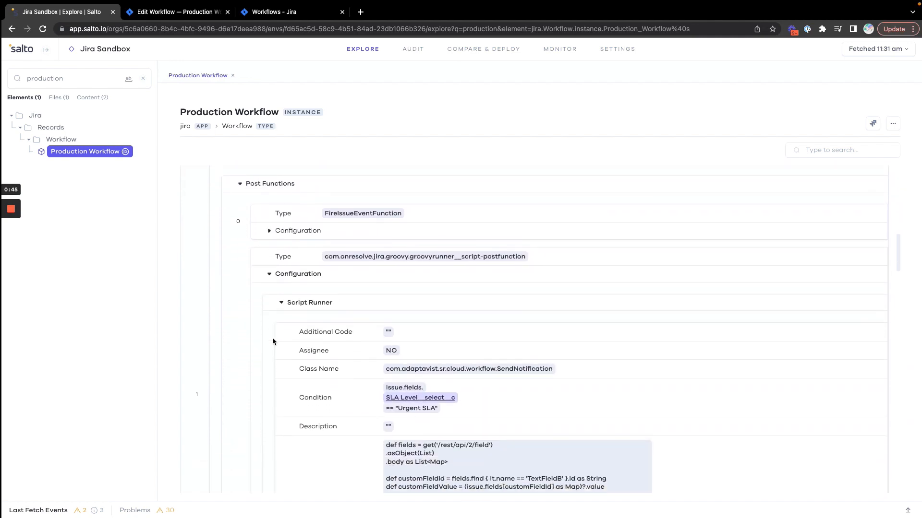
pyautogui.scroll(-3, 273, 337)
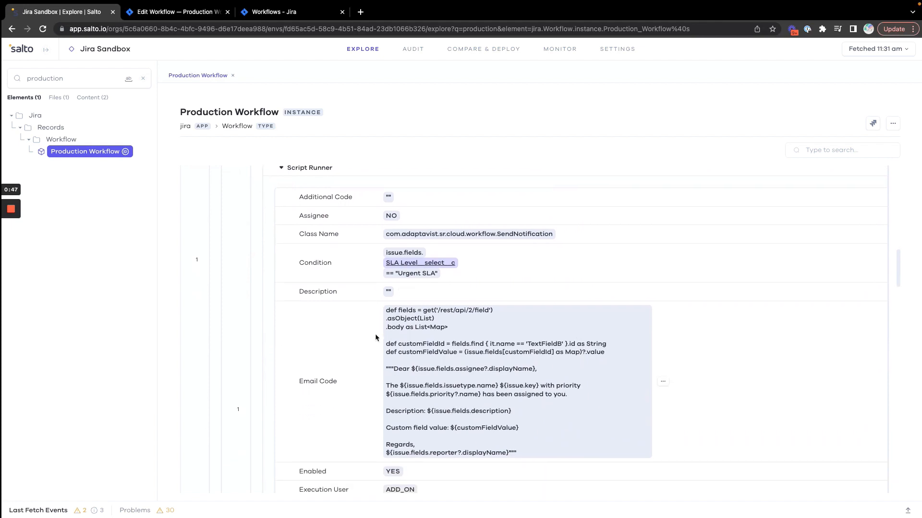
pyautogui.scroll(-1, 375, 337)
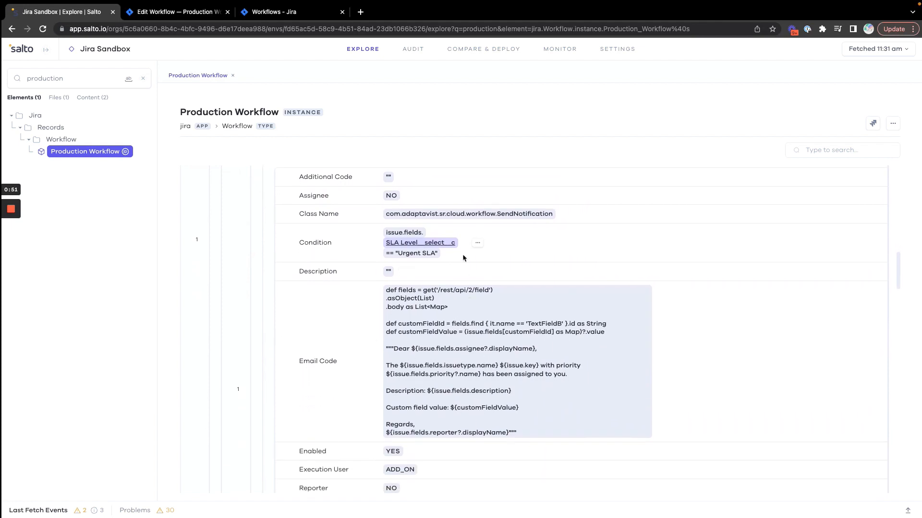
pyautogui.scroll(-1, 437, 302)
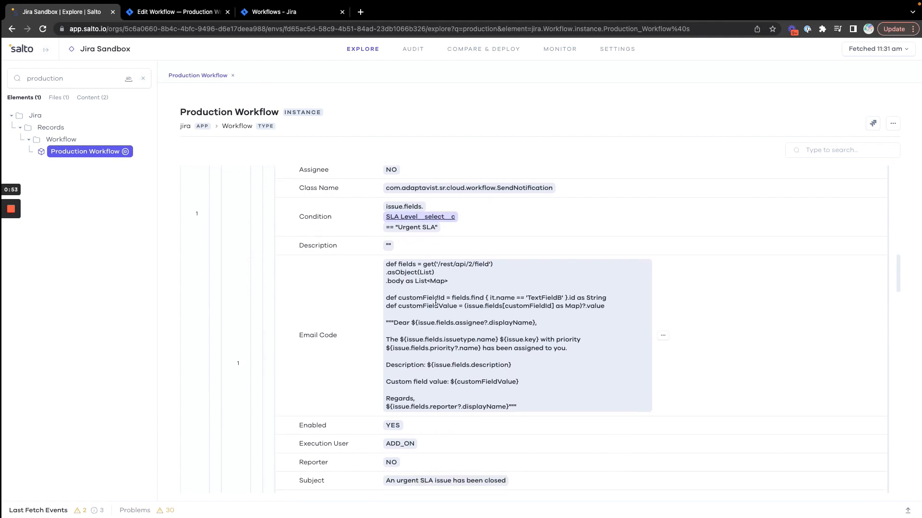
pyautogui.scroll(-3, 436, 302)
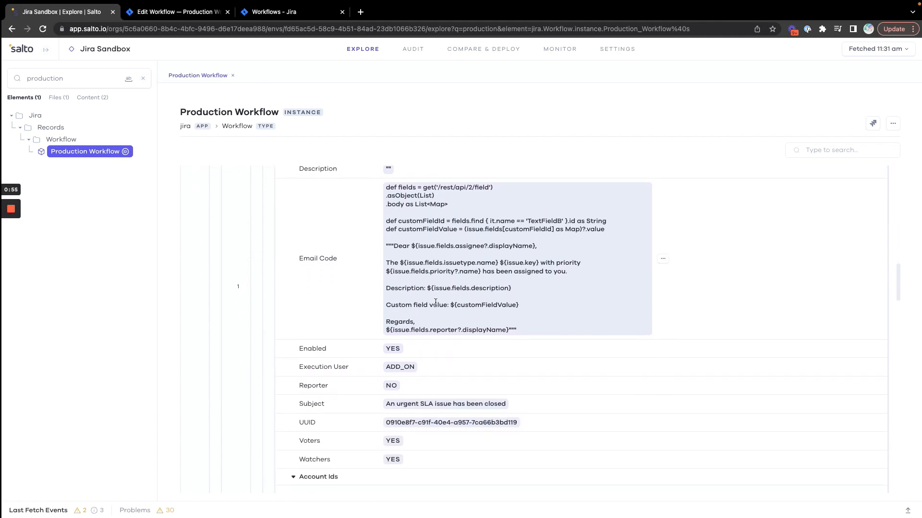
pyautogui.scroll(3, 436, 302)
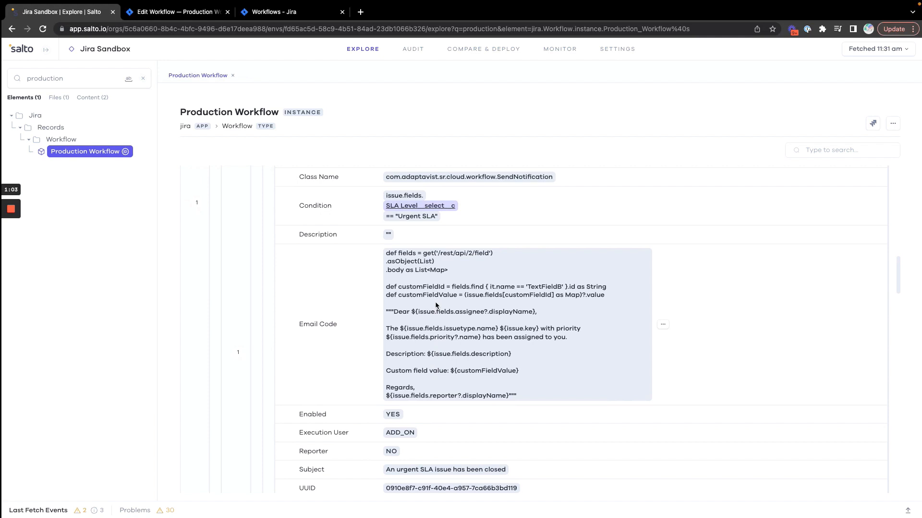
pyautogui.scroll(1, 436, 305)
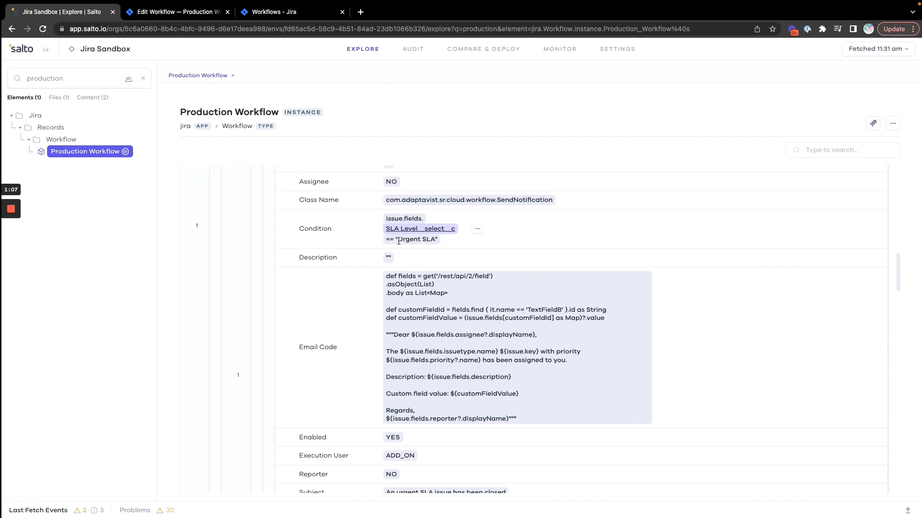
# Copy "Urgent SLA" from the post-function condition, search the configuration content for it, and widen the results area.
pyautogui.moveTo(399, 241); pyautogui.dragTo(434, 239)
pyautogui.click(432, 240)
pyautogui.doubleClick(407, 238)
pyautogui.moveTo(408, 238); pyautogui.dragTo(428, 239)
pyautogui.press('super+c')
pyautogui.click(50, 78)
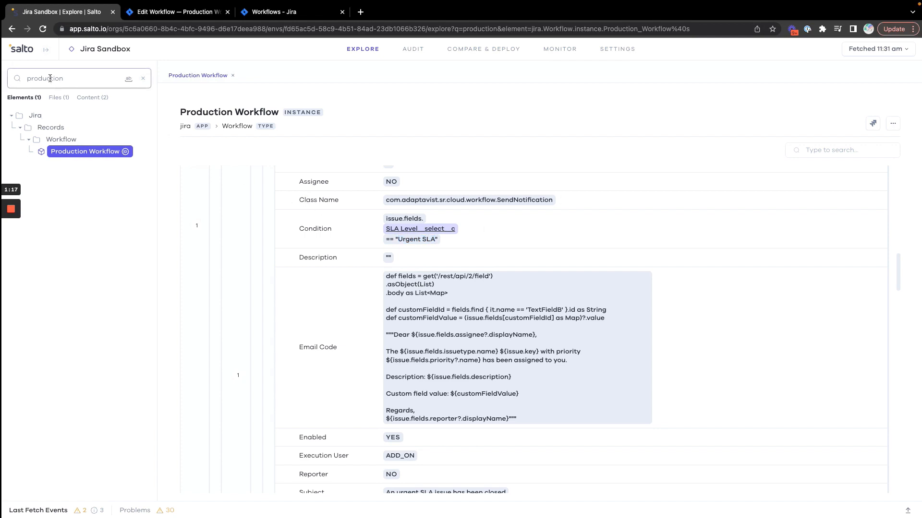
pyautogui.doubleClick(50, 79)
pyautogui.press('super+v')
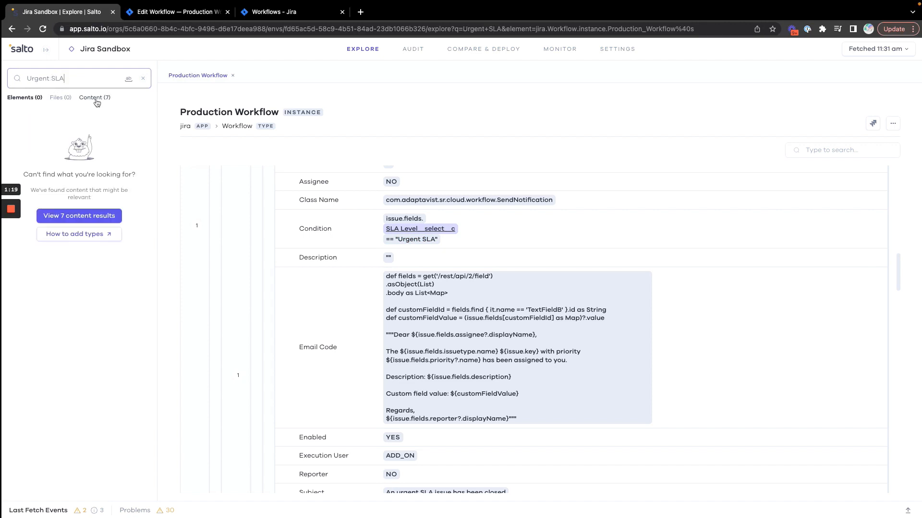
pyautogui.click(96, 99)
pyautogui.moveTo(158, 118); pyautogui.dragTo(216, 118)
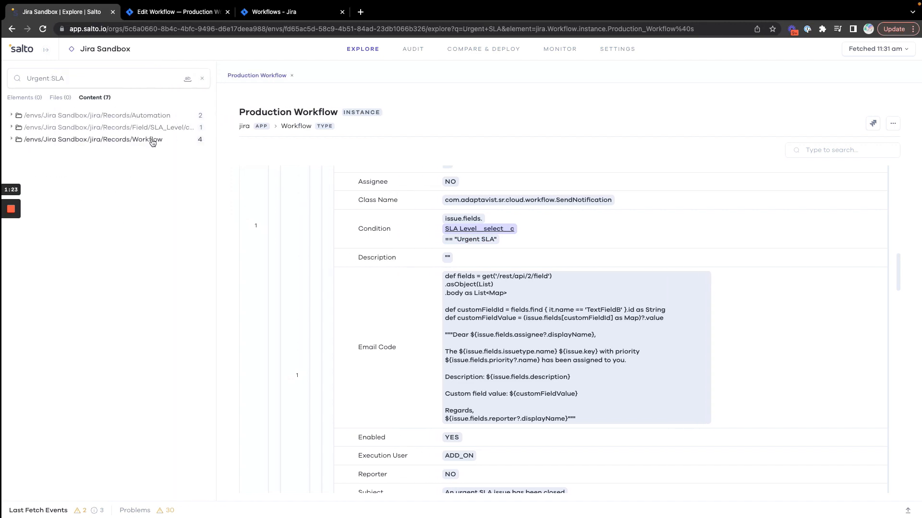
# Expand the Automation, Field and Workflow content results and open the condition match in Production_Workflow.nacl.
pyautogui.click(154, 119)
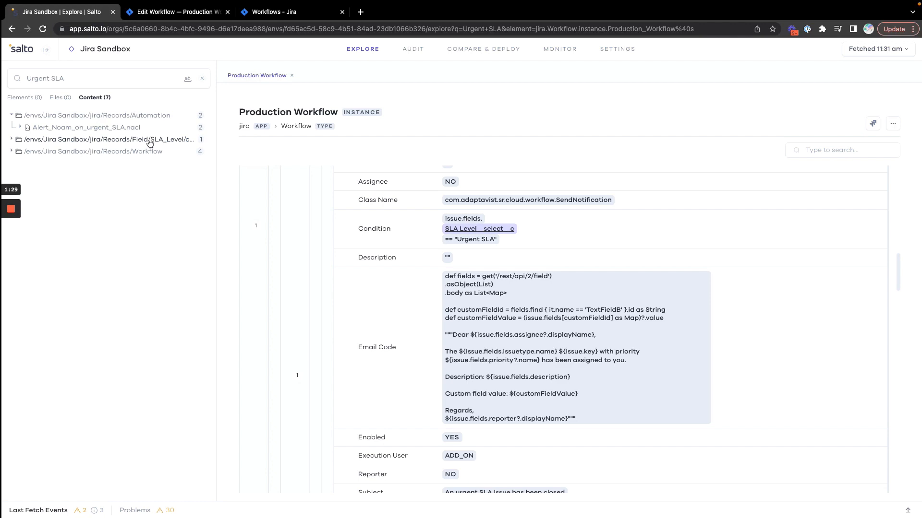
pyautogui.click(150, 143)
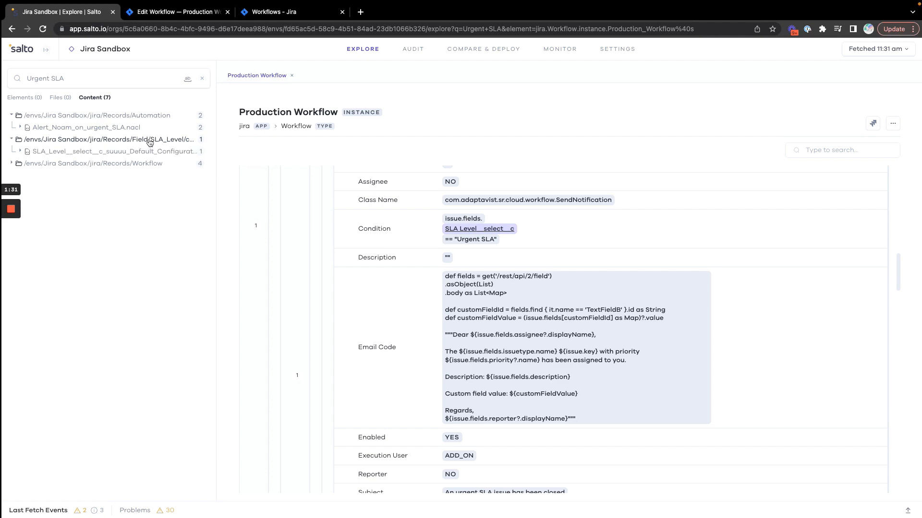
pyautogui.click(143, 165)
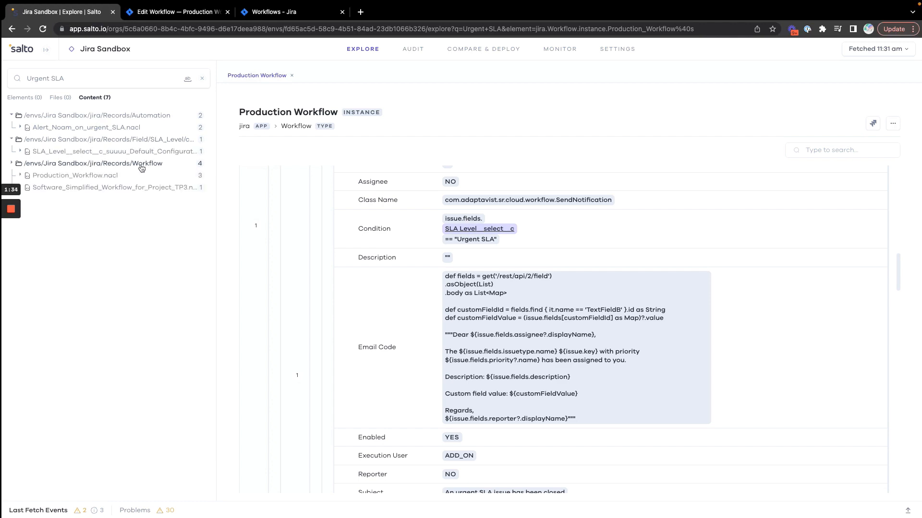
pyautogui.click(115, 178)
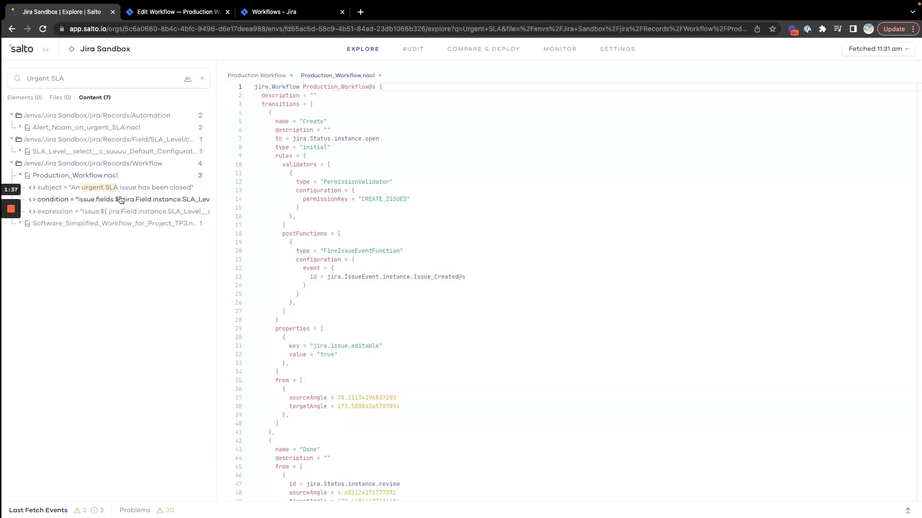
pyautogui.click(120, 200)
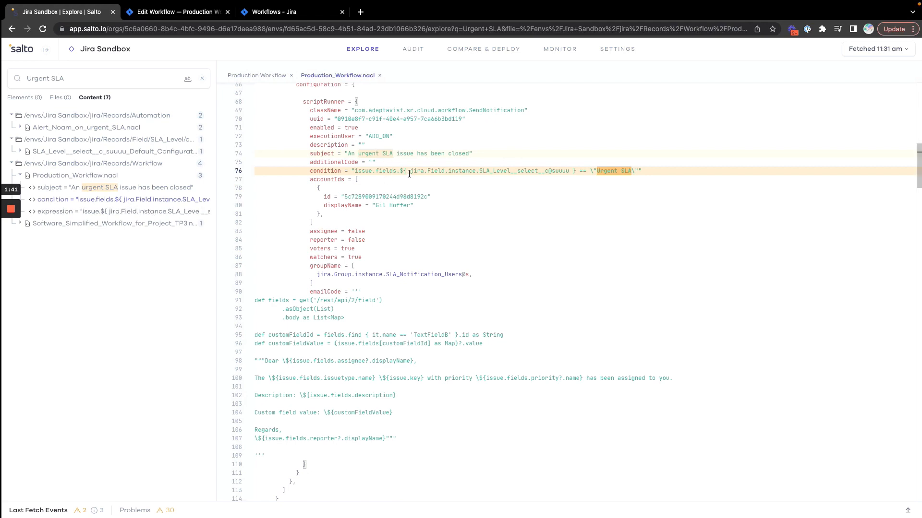
# Close the Production_Workflow.nacl file and expand the Group and Field dependencies of Production Workflow.
pyautogui.click(381, 77)
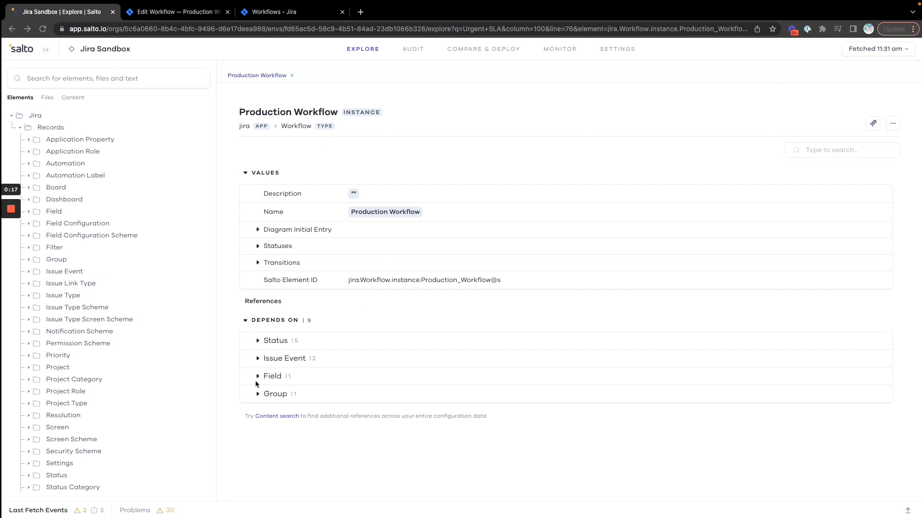
pyautogui.click(275, 398)
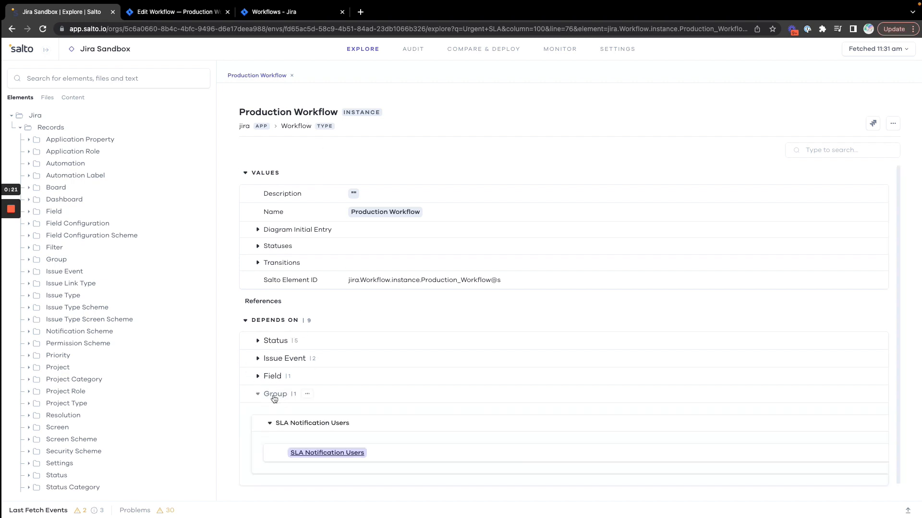
pyautogui.click(273, 379)
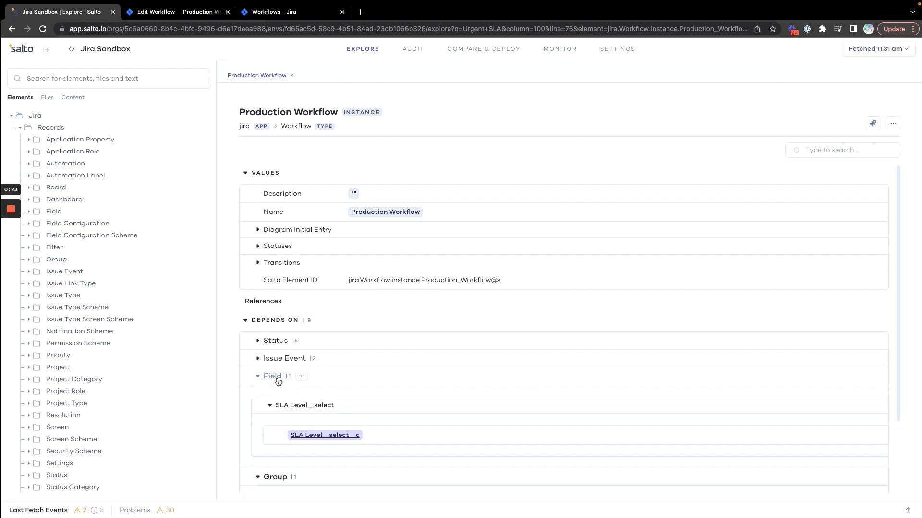
pyautogui.scroll(-2, 356, 350)
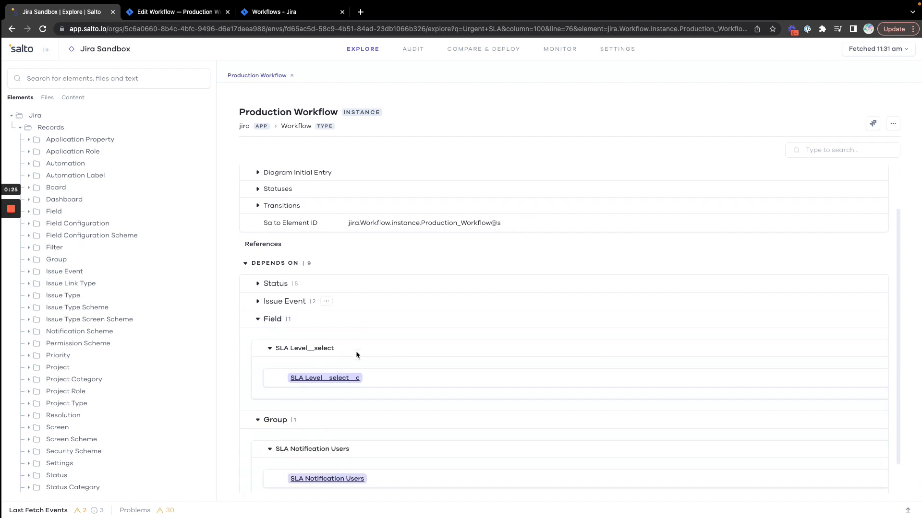
pyautogui.scroll(-1, 356, 350)
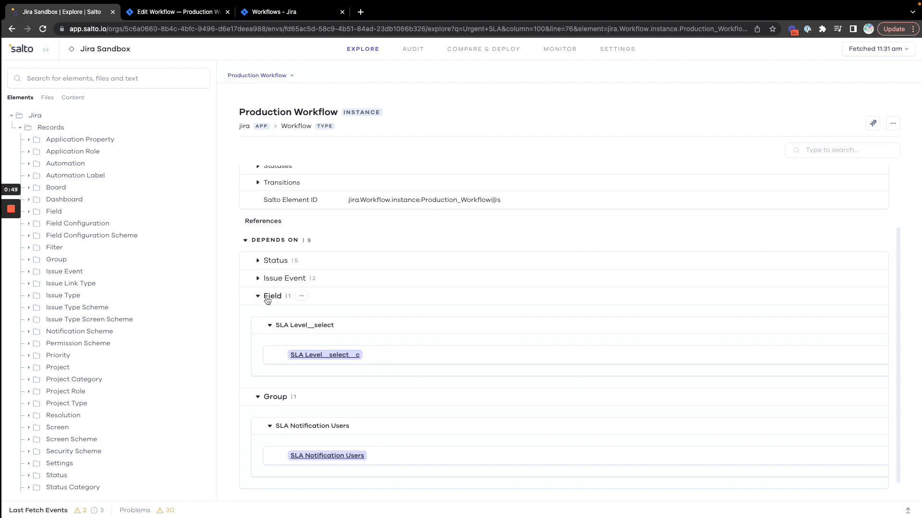
# Open the SLA Level__select field from the workflow's dependencies and expand its Used By references for Workflow and Automation.
pyautogui.click(330, 355)
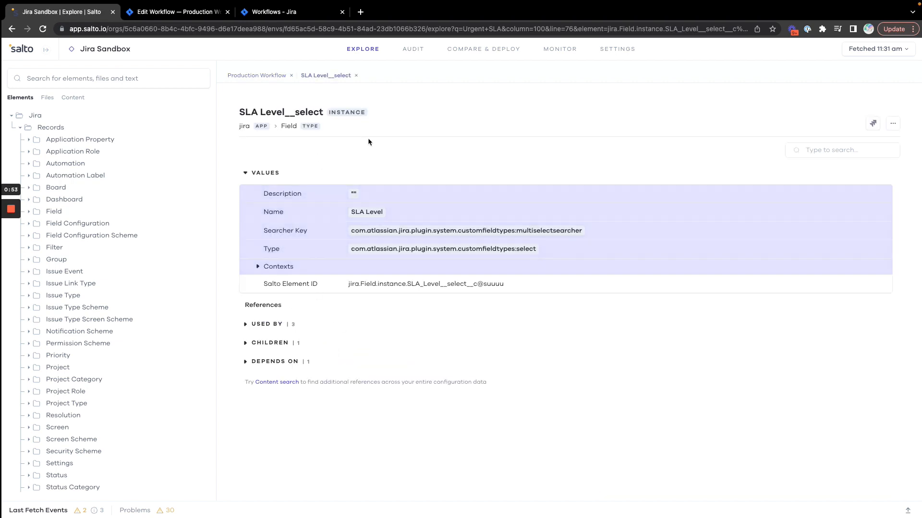
pyautogui.click(276, 328)
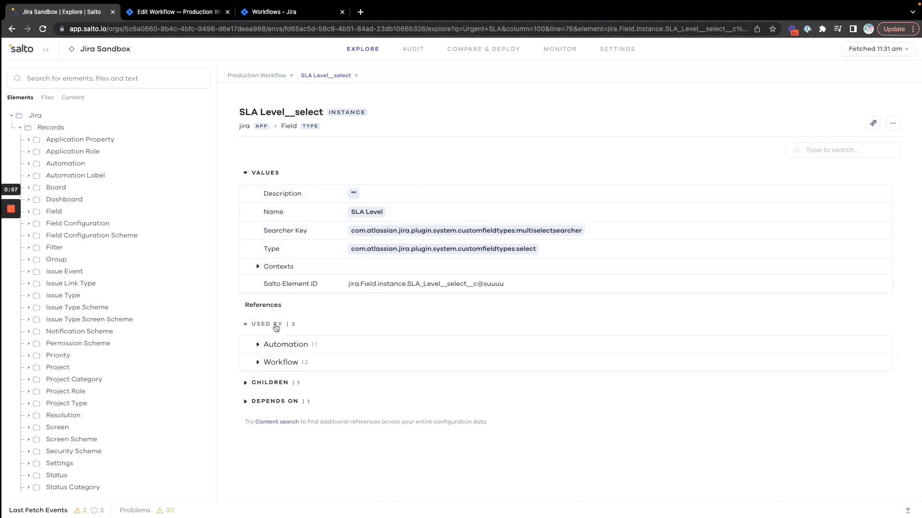
pyautogui.click(281, 362)
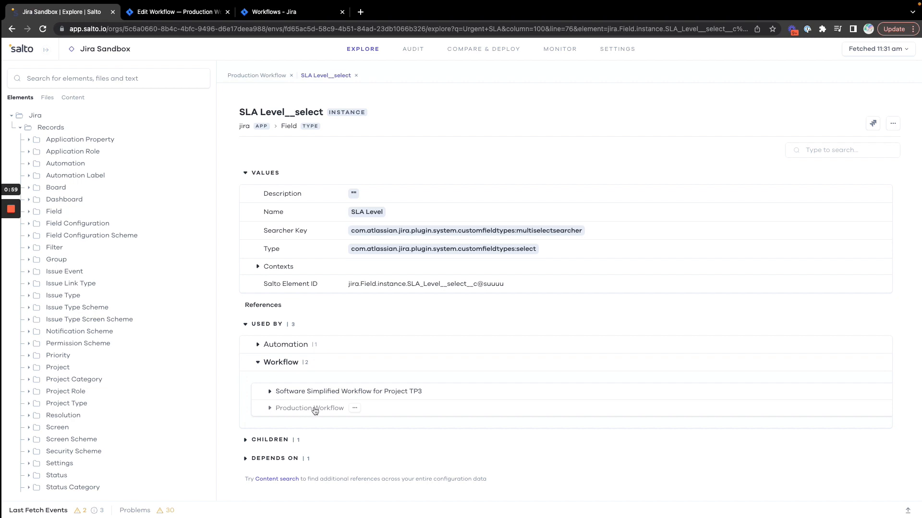
pyautogui.click(285, 345)
pyautogui.scroll(-1, 257, 420)
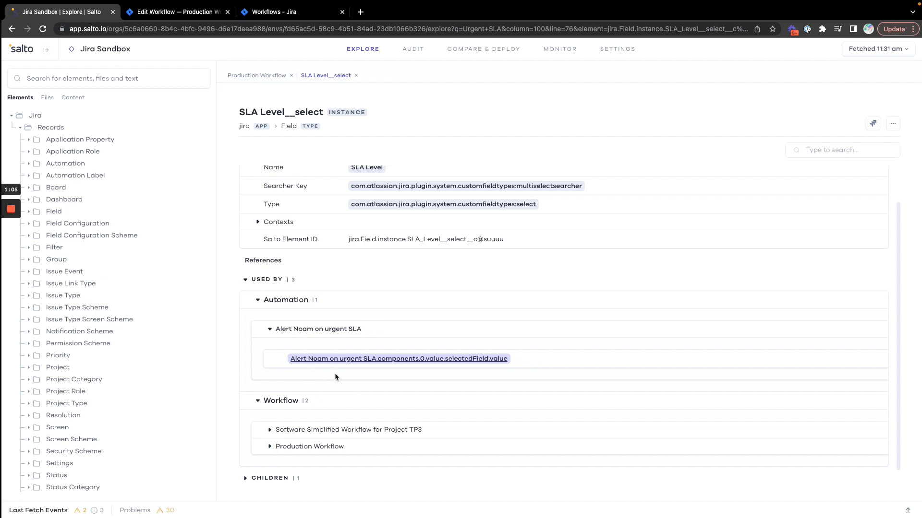
pyautogui.moveTo(316, 369)
pyautogui.scroll(1, 326, 345)
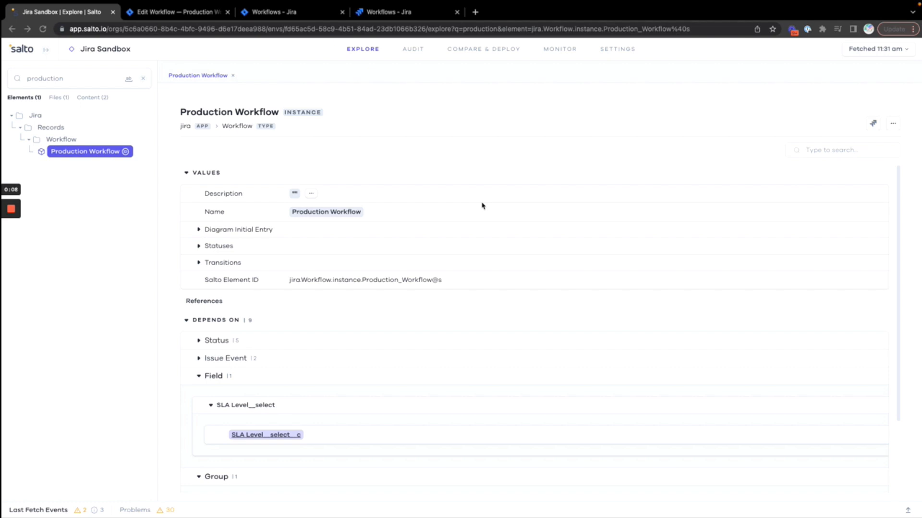
# Review the Group dependency of Production Workflow and collapse its Field and Group dependency lists.
pyautogui.click(198, 378)
pyautogui.click(199, 394)
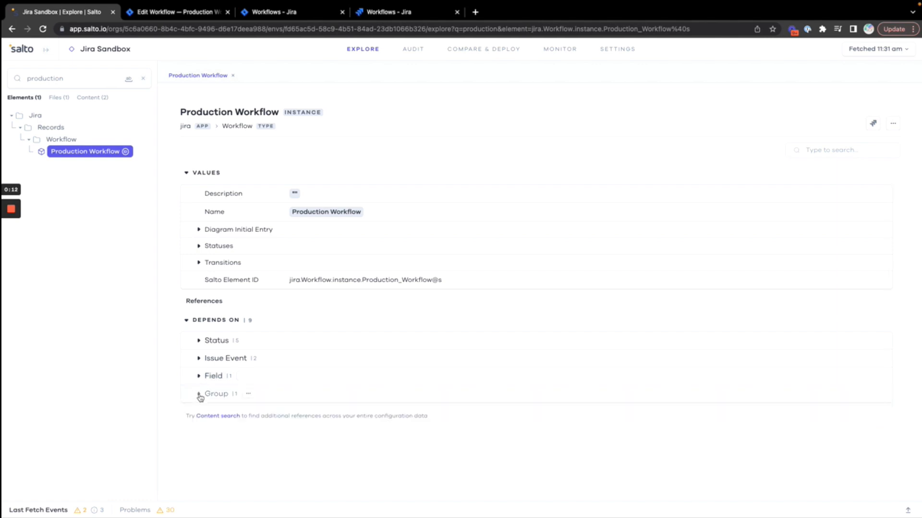
pyautogui.click(199, 395)
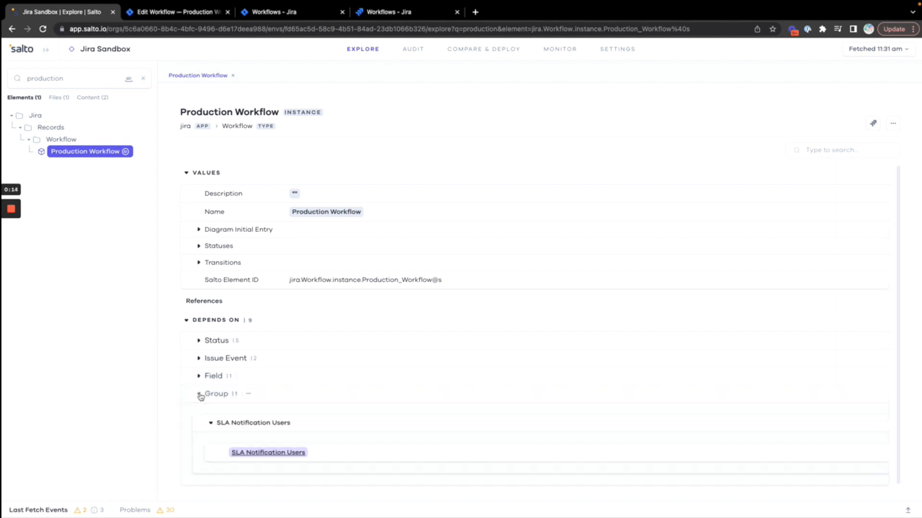
pyautogui.click(198, 394)
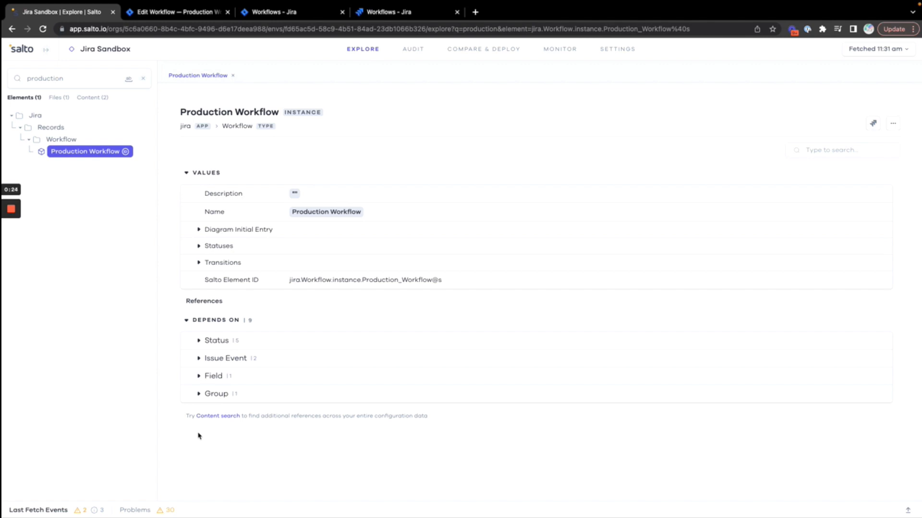
# Create a deployment from Jira Sandbox to Jira PROD titled "Deploying production wf" and start the comparison.
pyautogui.click(484, 57)
pyautogui.click(843, 88)
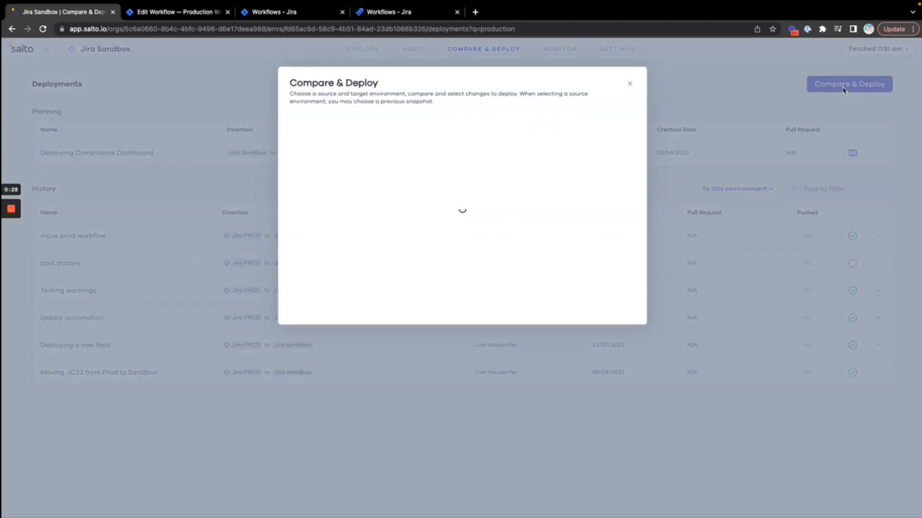
pyautogui.click(574, 157)
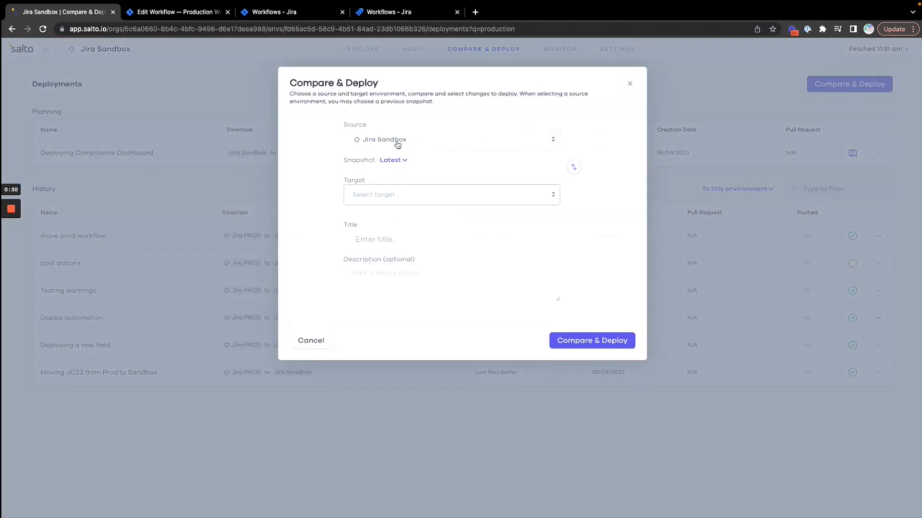
pyautogui.click(405, 201)
pyautogui.click(384, 249)
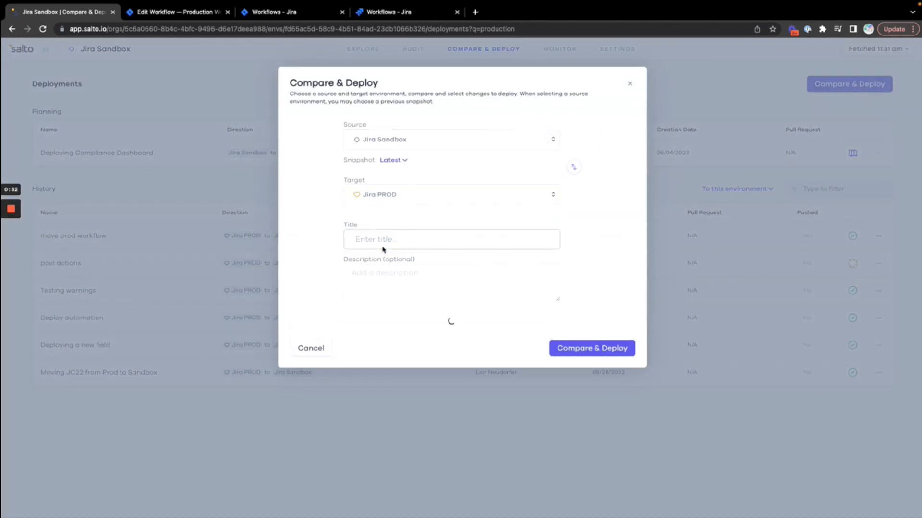
pyautogui.click(384, 246)
pyautogui.write('Deploying ')
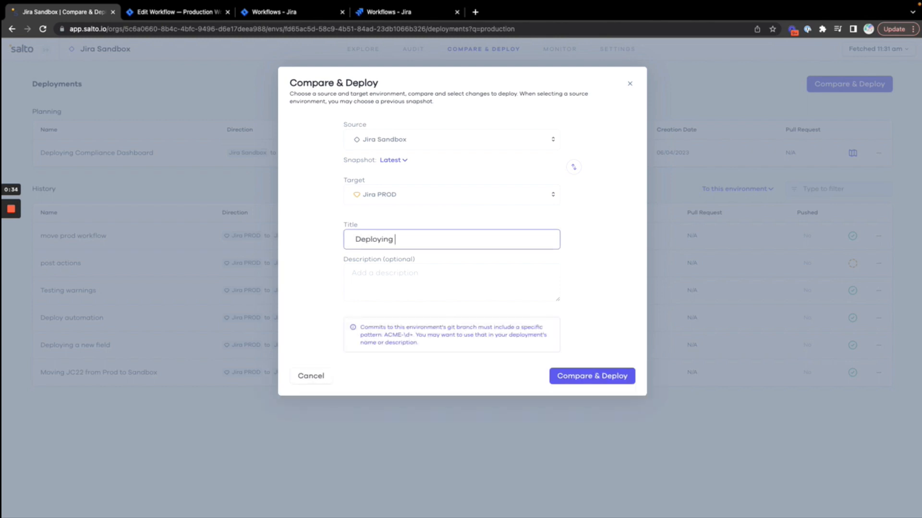
pyautogui.write('production wor')
pyautogui.click(570, 376)
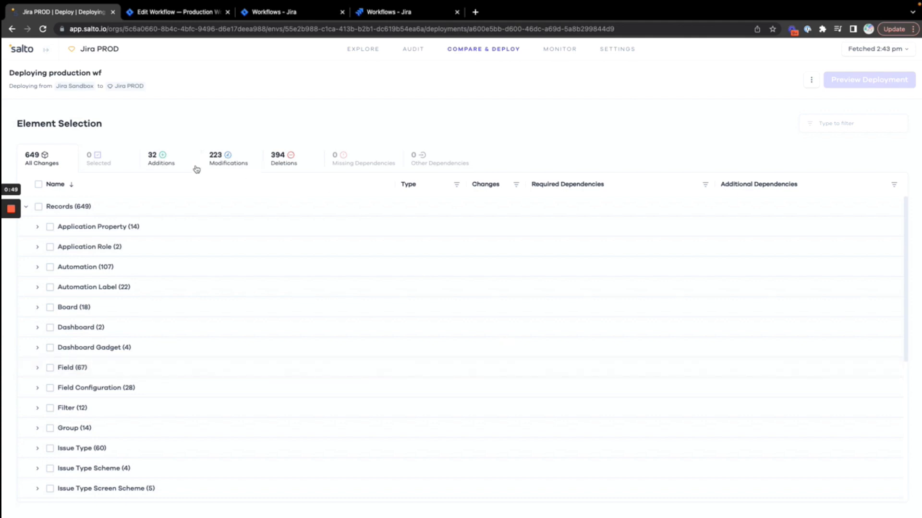
# Filter the element selection to additions and select Production Workflow among the workflows.
pyautogui.click(163, 164)
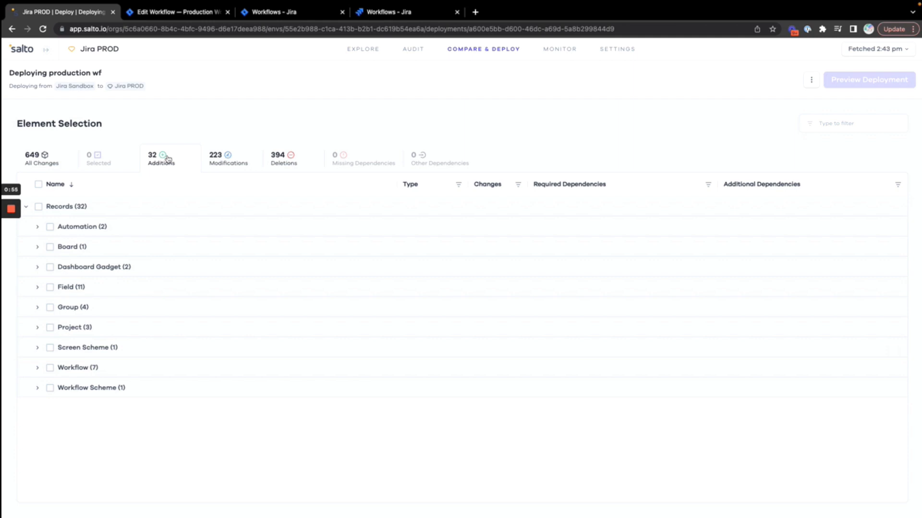
pyautogui.click(39, 370)
pyautogui.scroll(-2, 40, 372)
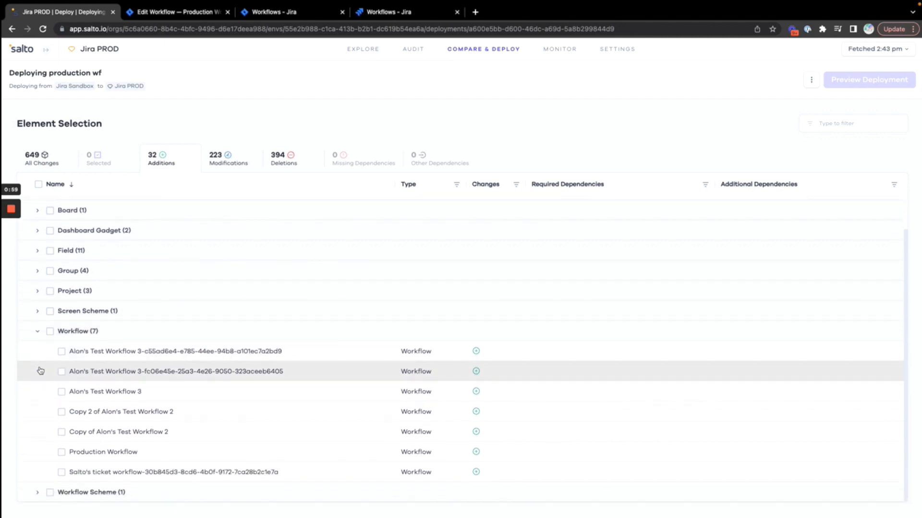
pyautogui.click(61, 453)
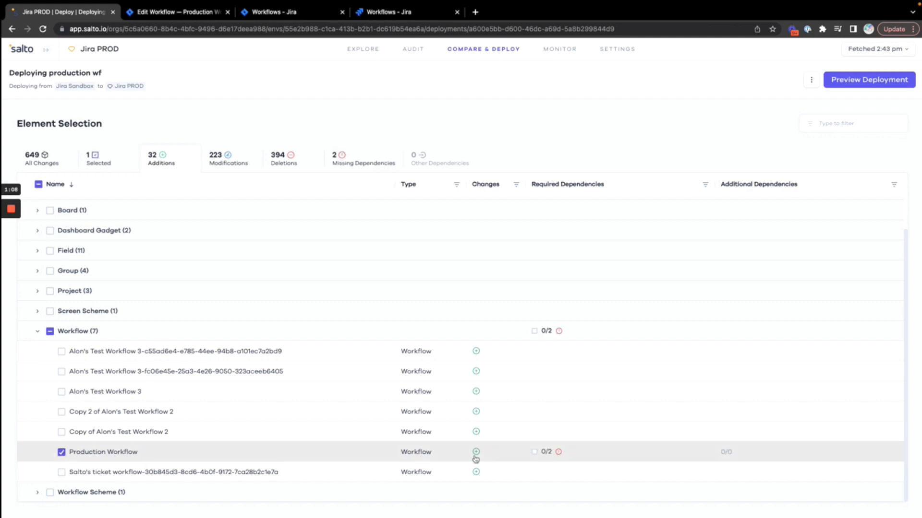
# Open Production Workflow's details, expand its required Field and Group dependencies, include them all in the deployment, and close the details.
pyautogui.moveTo(548, 452)
pyautogui.click(122, 455)
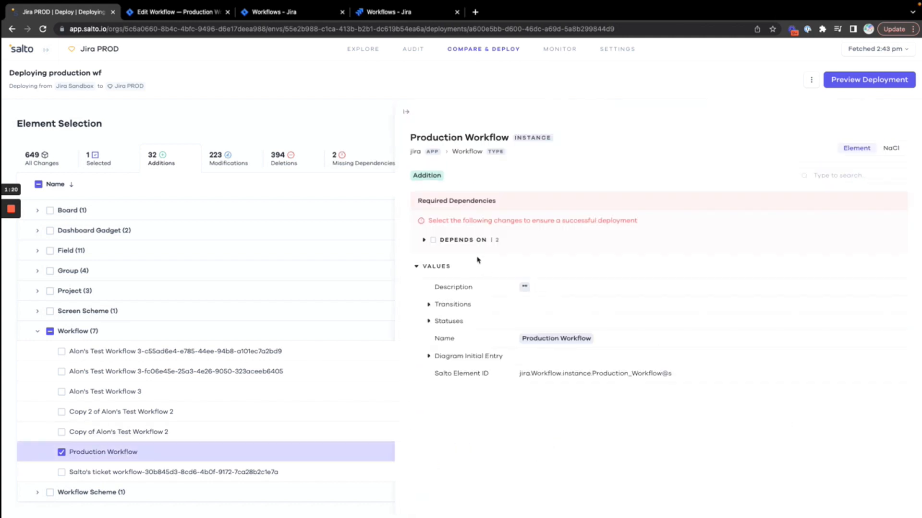
pyautogui.click(424, 241)
pyautogui.click(436, 275)
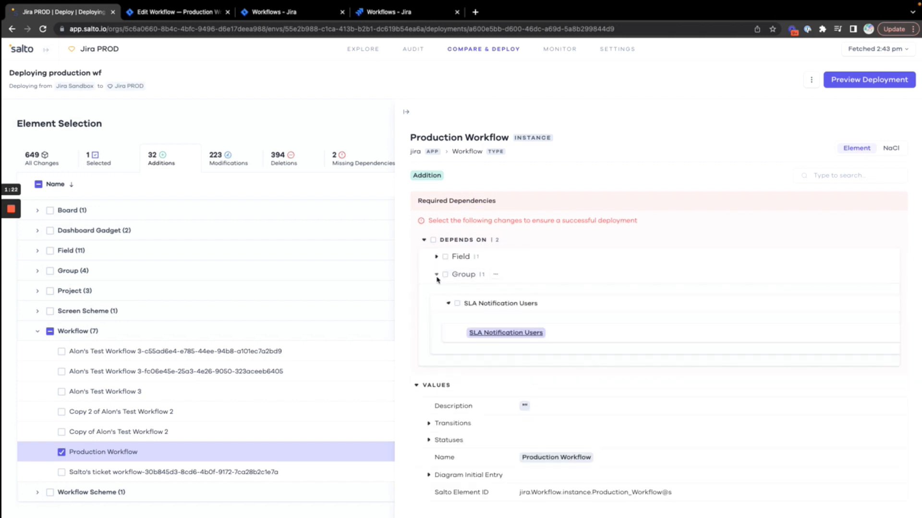
pyautogui.click(436, 258)
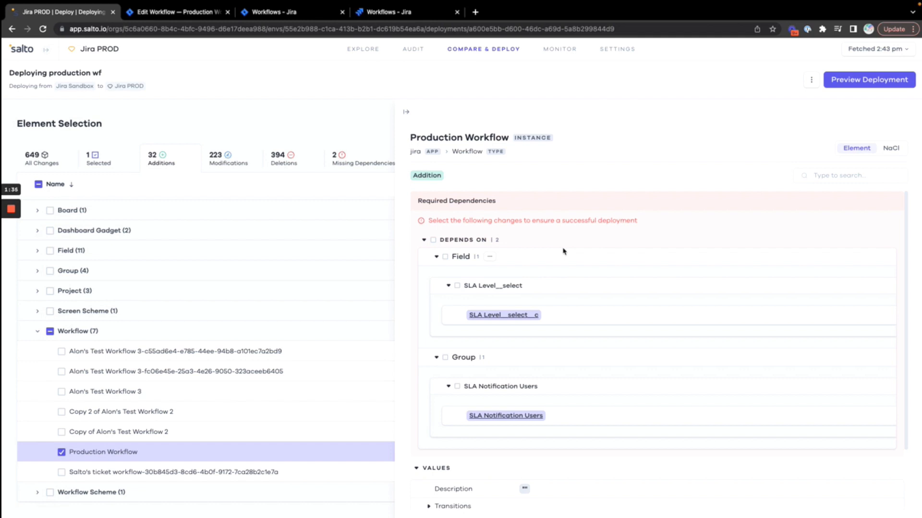
pyautogui.click(434, 241)
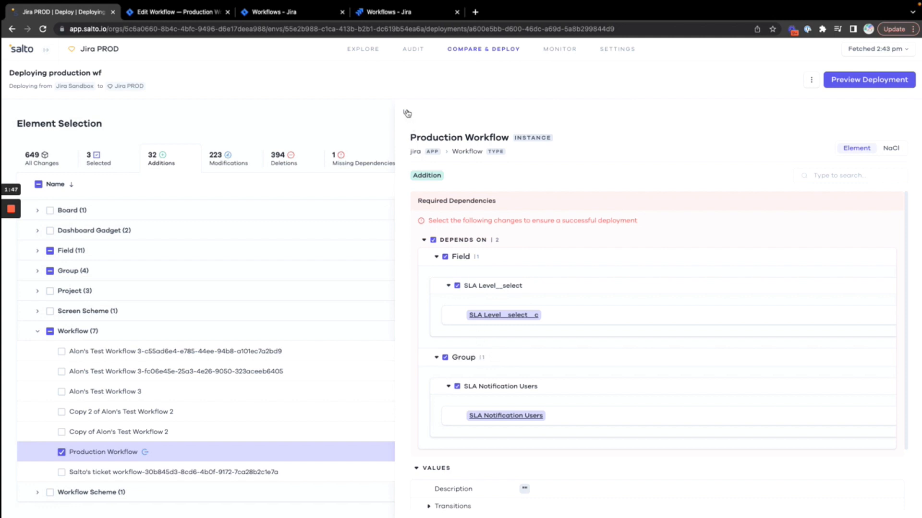
pyautogui.click(408, 113)
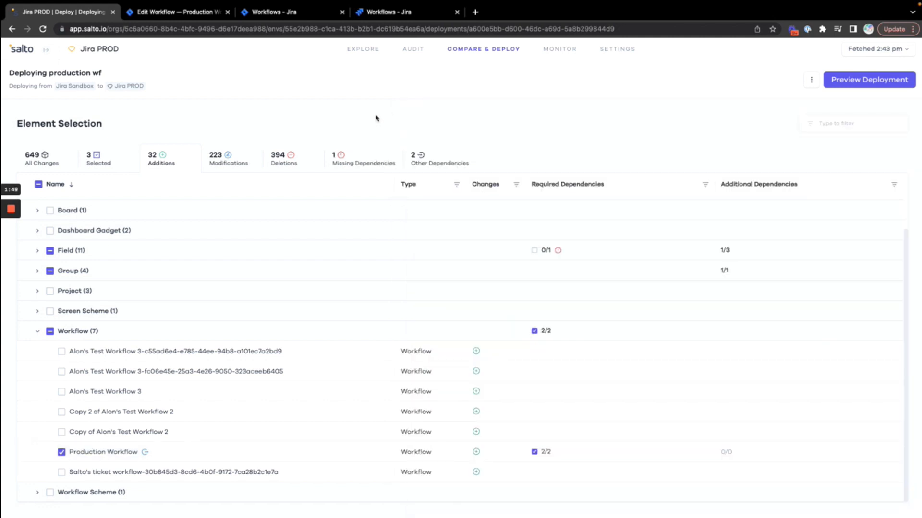
# Show the missing dependencies and select the default configuration scheme context of the SLA Level field.
pyautogui.click(365, 166)
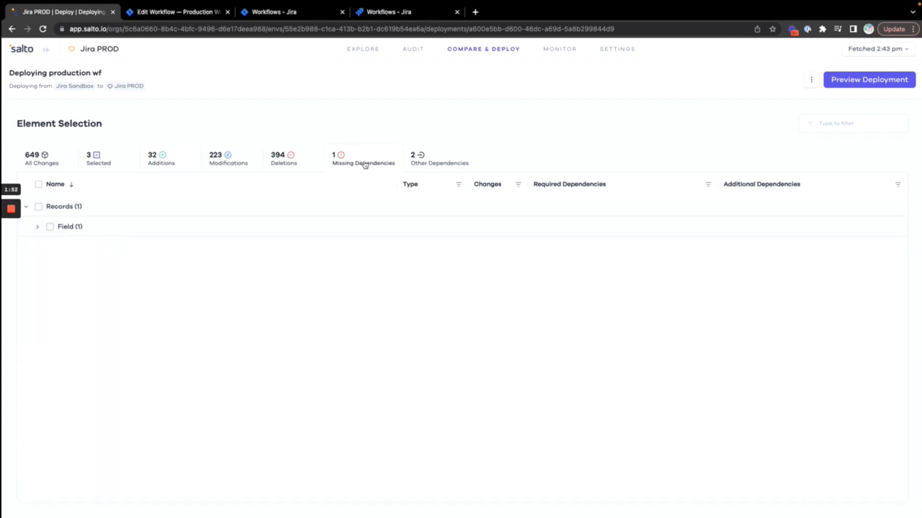
pyautogui.click(37, 226)
pyautogui.click(49, 247)
pyautogui.click(61, 266)
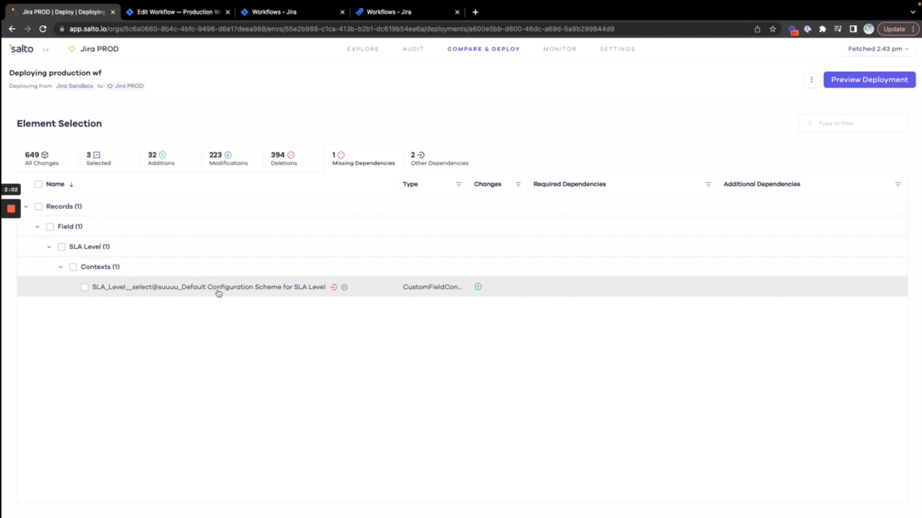
pyautogui.moveTo(335, 291)
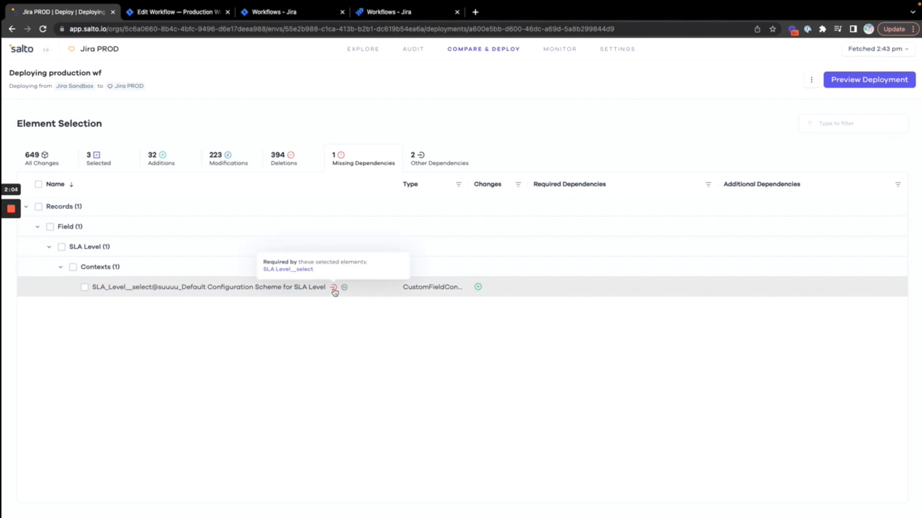
pyautogui.click(85, 287)
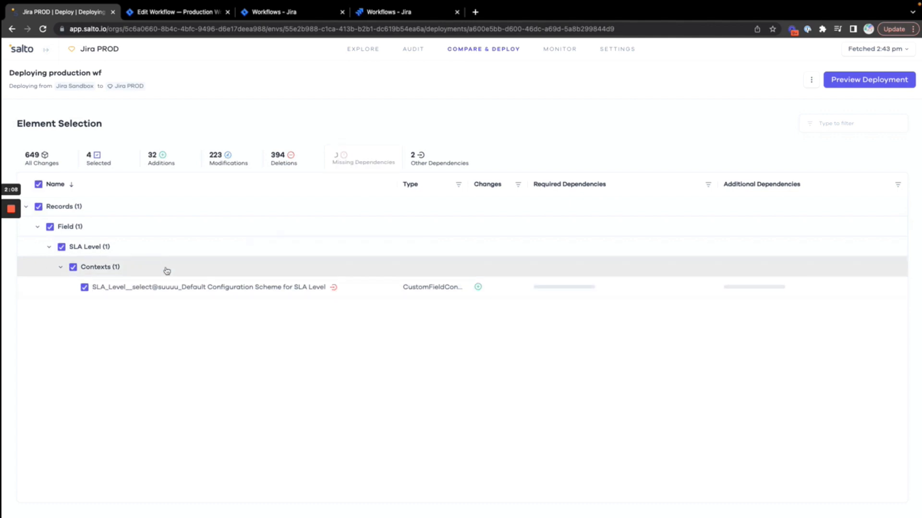
# Review the selected group and workflow elements, then preview the deployment and deploy it to Jira PROD.
pyautogui.click(118, 163)
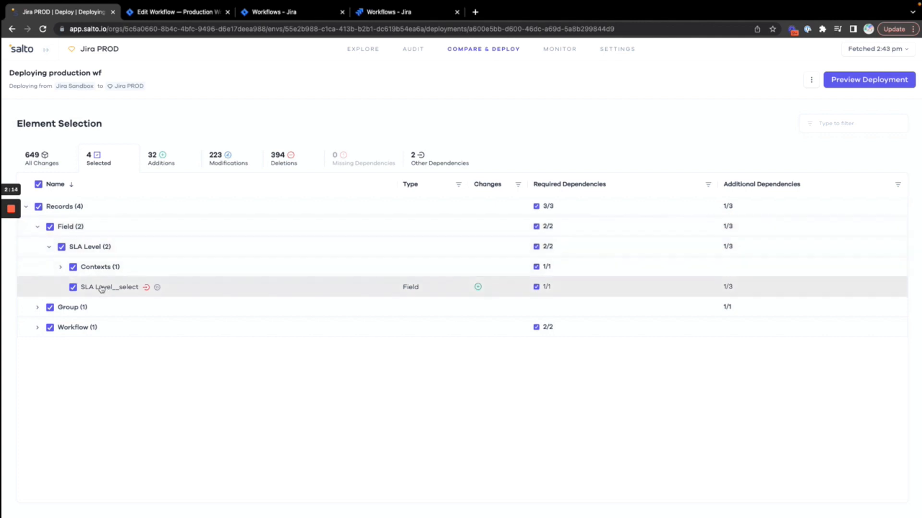
pyautogui.click(38, 308)
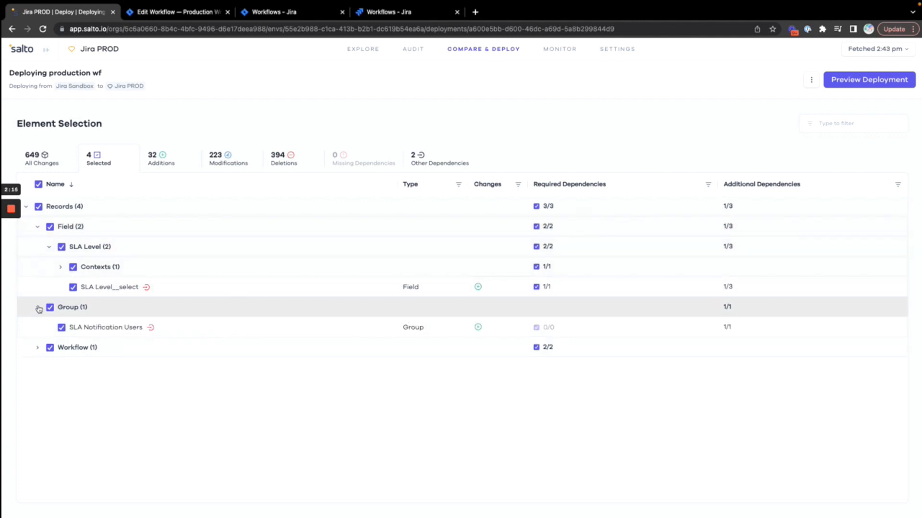
pyautogui.click(38, 347)
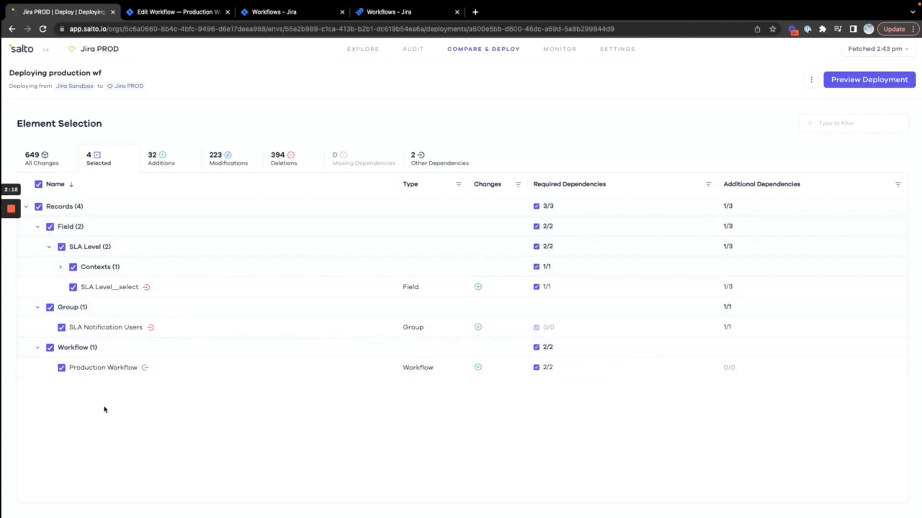
pyautogui.click(864, 80)
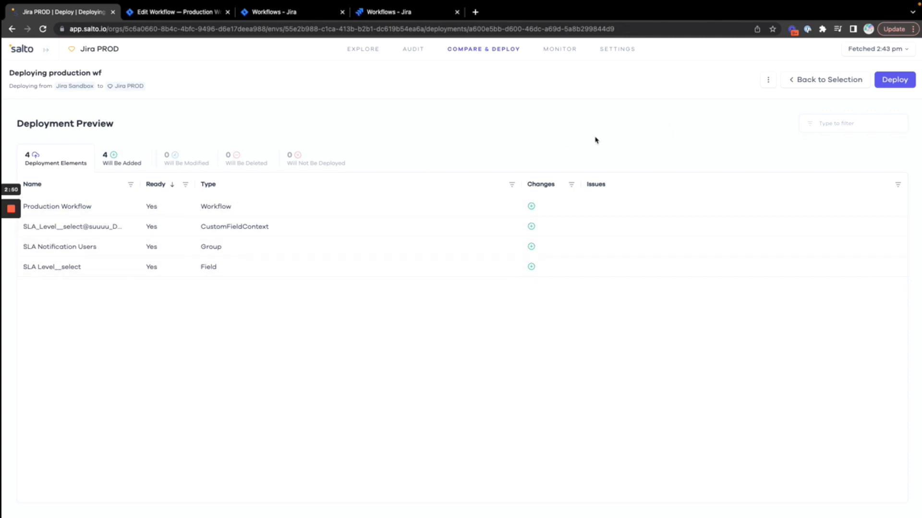
pyautogui.click(895, 79)
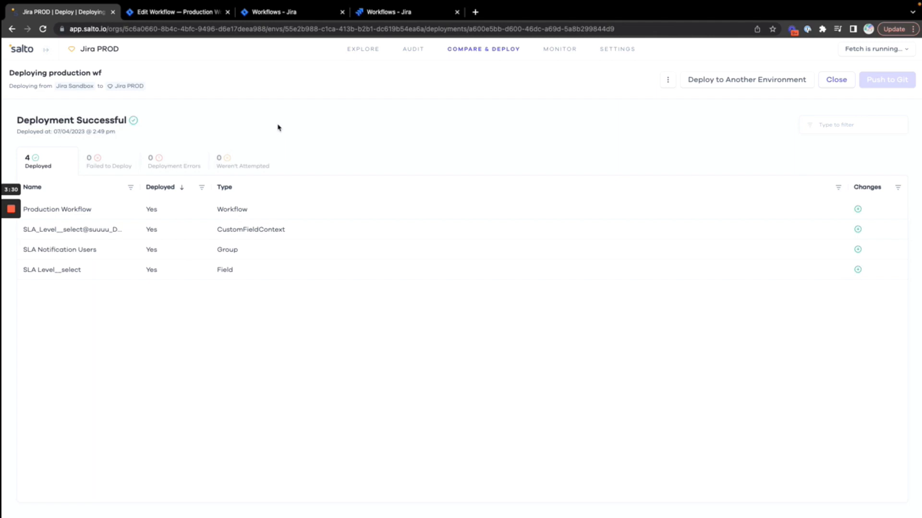
# Switch to the production Jira's Workflows page and search the inactive workflows for "product".
pyautogui.click(400, 15)
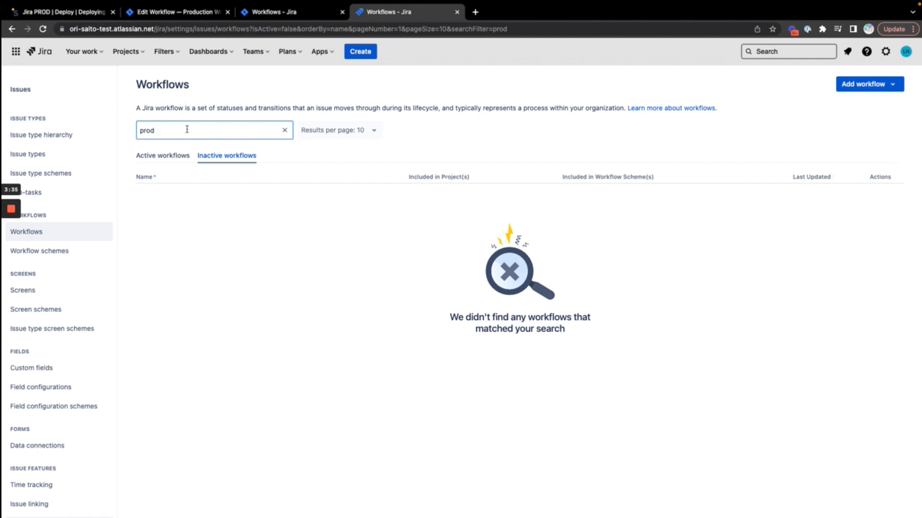
pyautogui.write('uct')
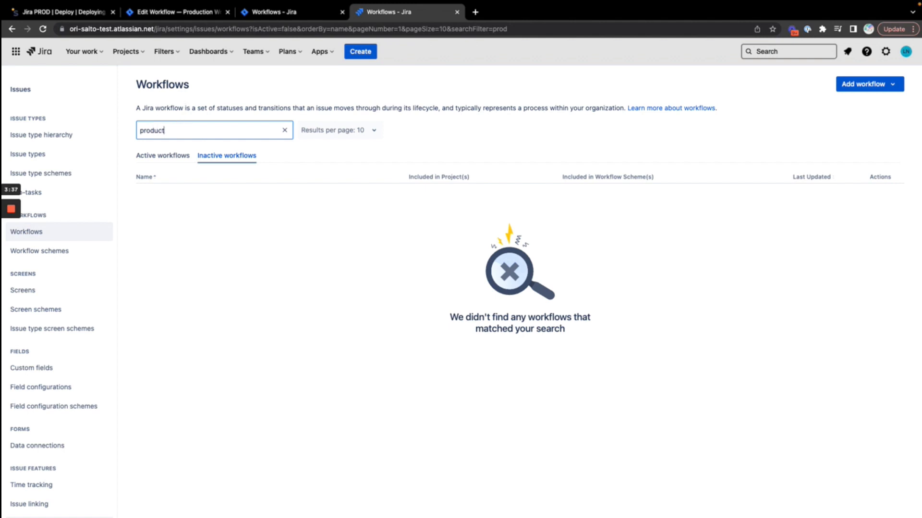